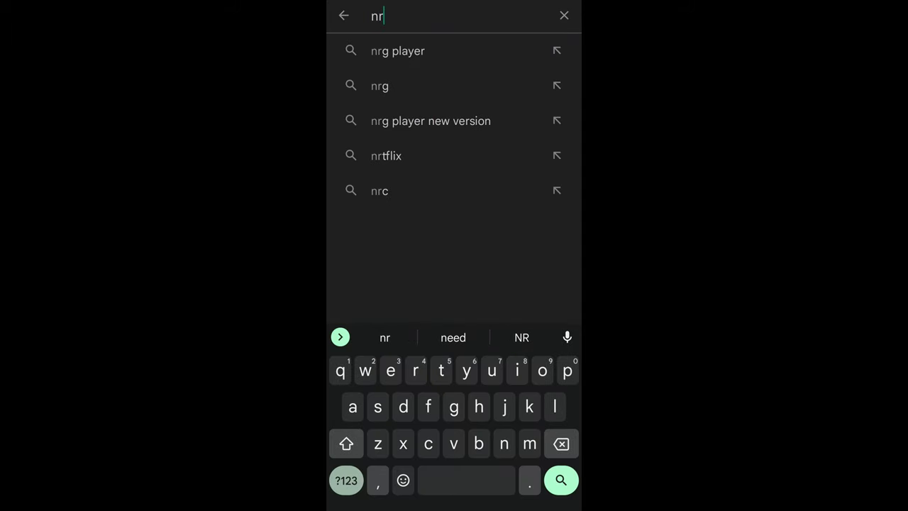
Search the app store for nrf connect and open the installed nRF Connect for Mobile app.
text(f)
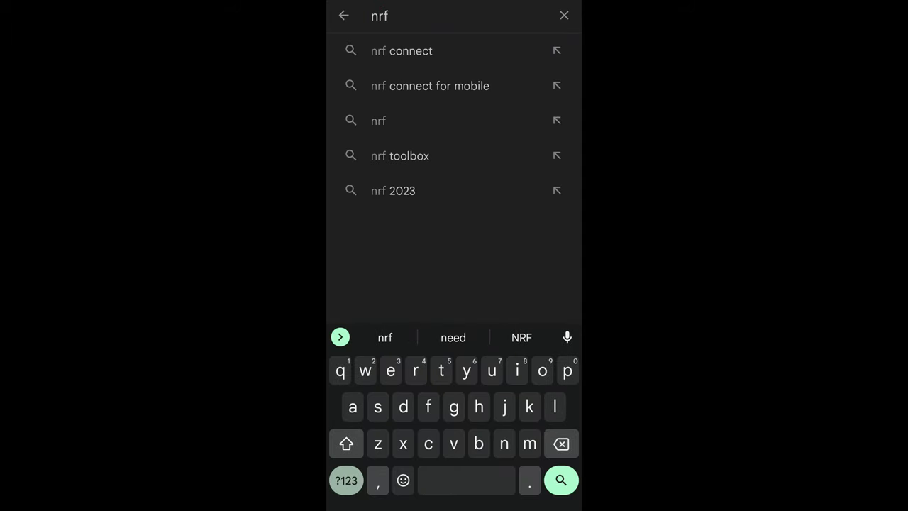
click(401, 50)
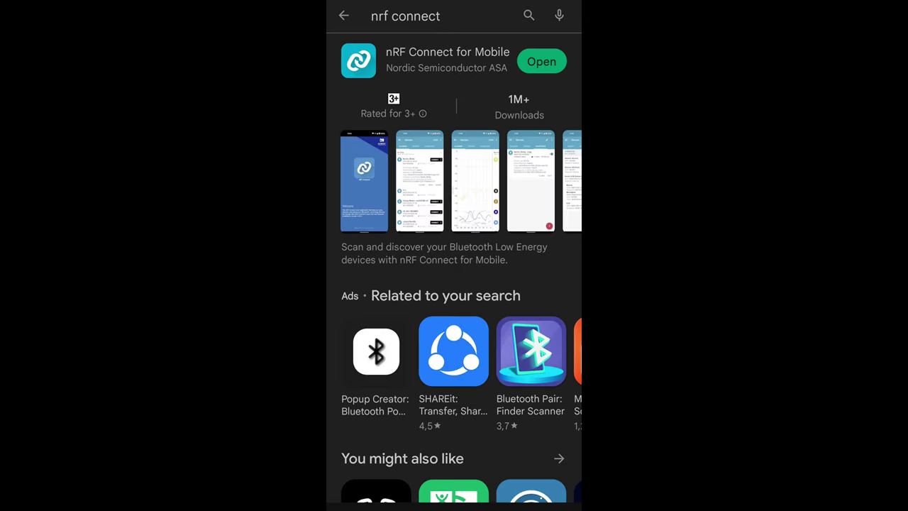
click(447, 61)
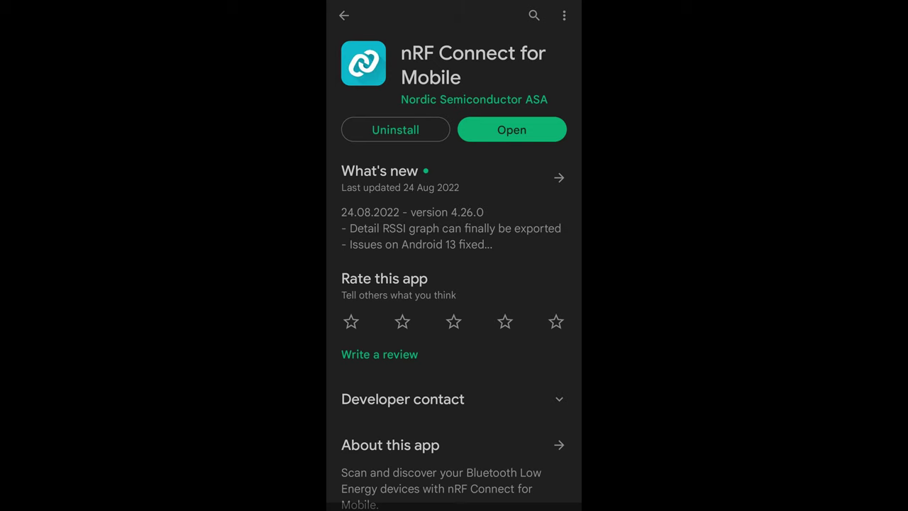
click(512, 129)
Filter the scanner's Bluetooth devices by the name TOFCal.
key(shift)
key(shift)
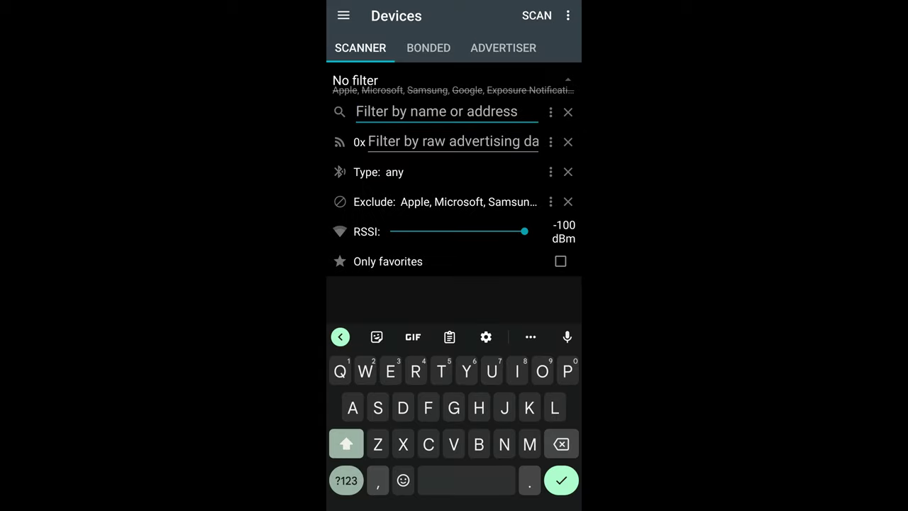
text(TOFCal)
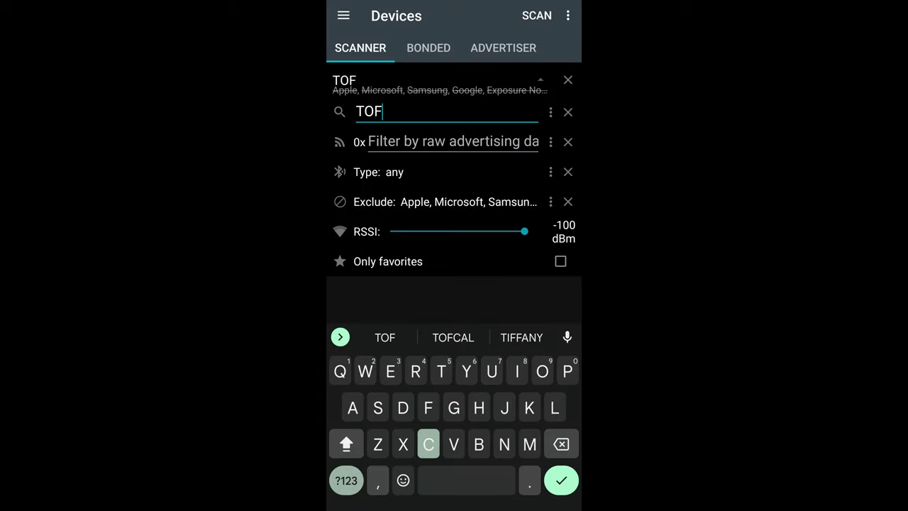
key(Return)
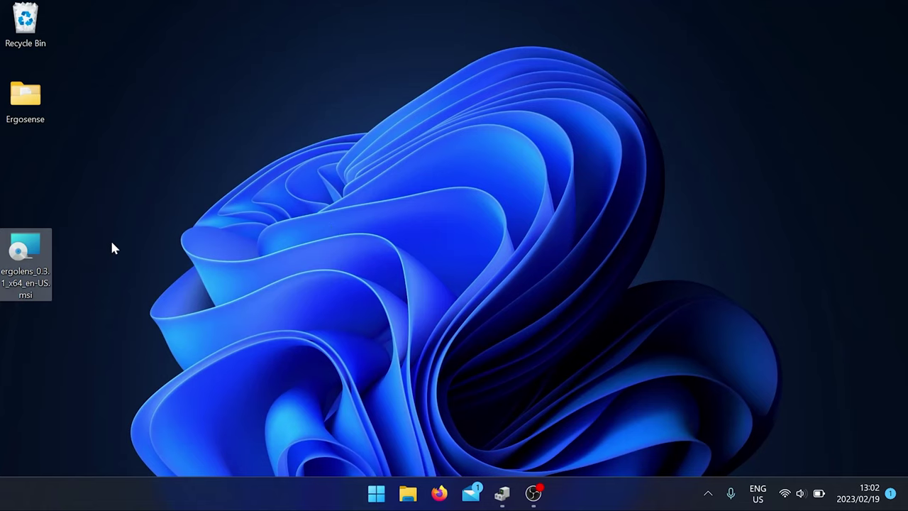
Install ergolens from the desktop installer into the default folder, and launch it with the COM46 device selected.
double_click(29, 250)
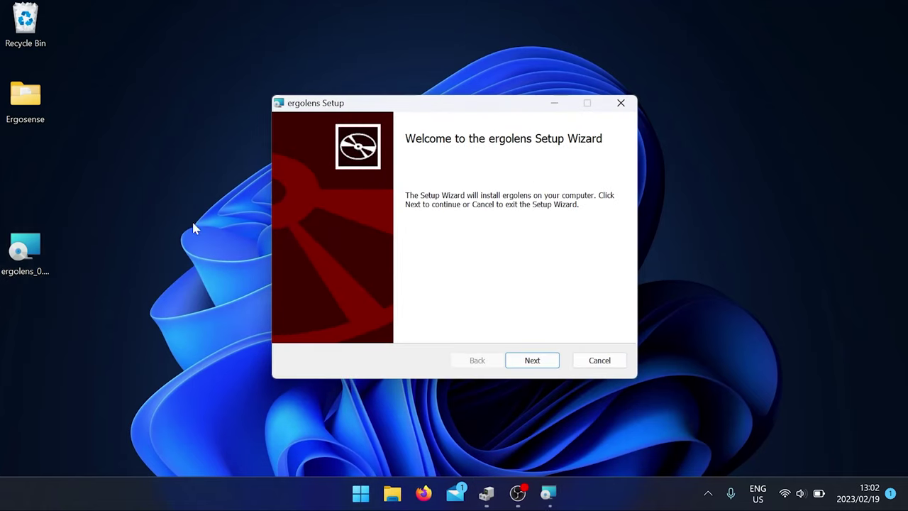
click(532, 362)
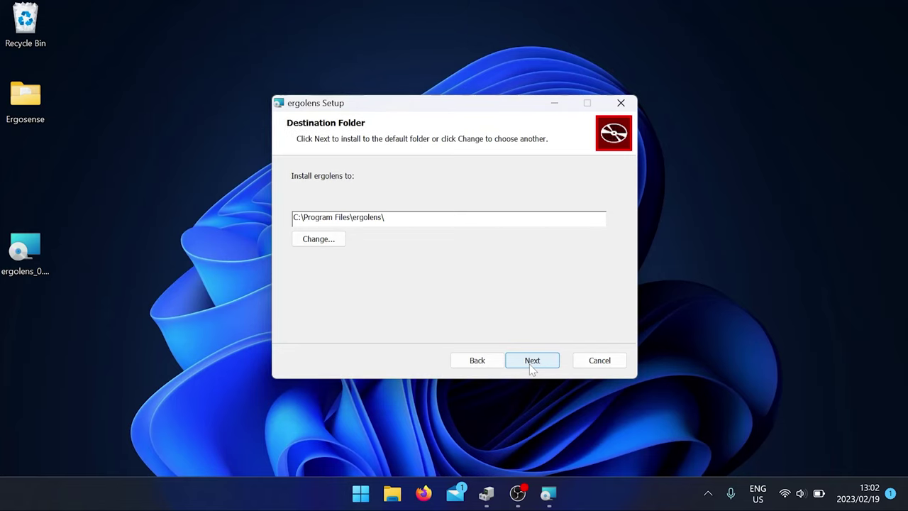
click(529, 362)
click(530, 362)
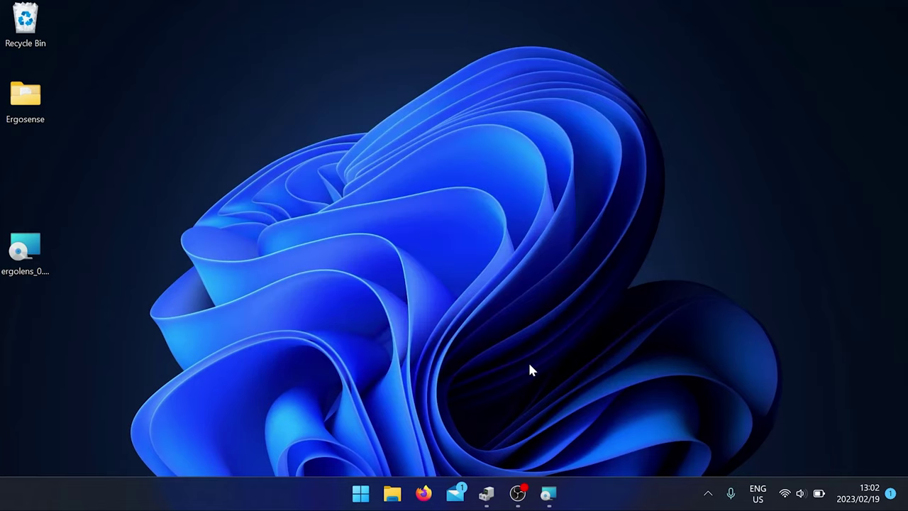
click(445, 321)
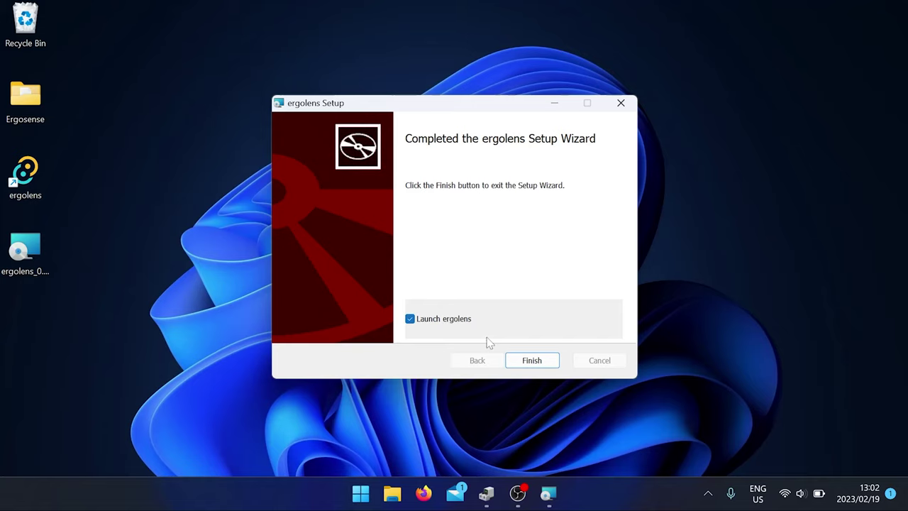
click(531, 360)
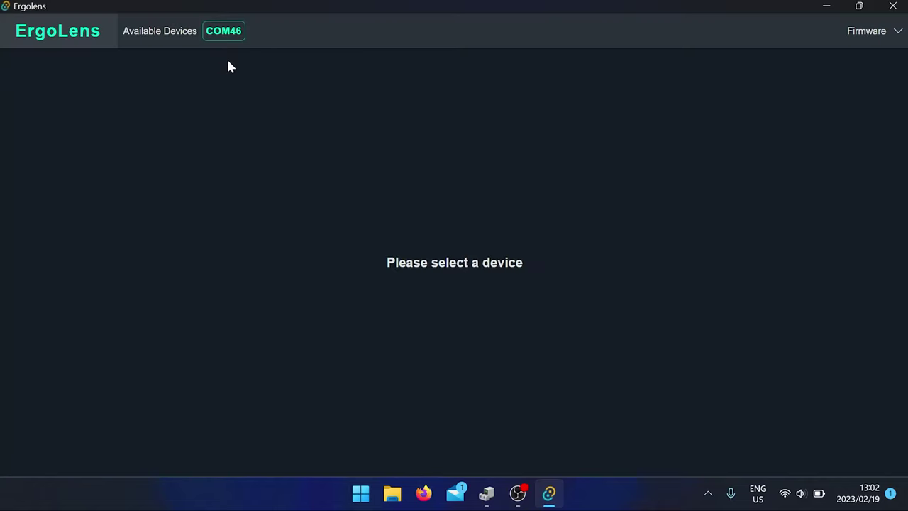
click(233, 39)
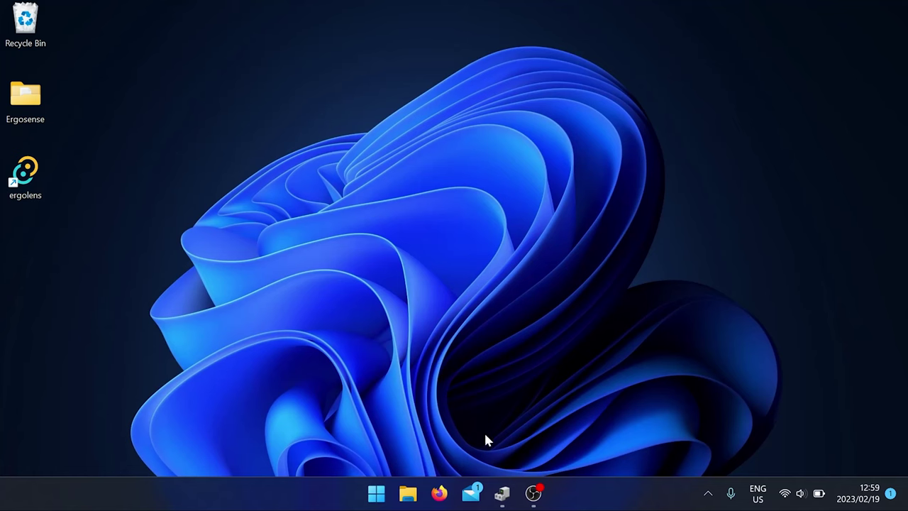
In Device Manager, update the Silicon Labs CP210x USB to UART Bridge driver from the downloaded CP210x_Universal_Windows_Driver folder, including subfolders.
click(503, 484)
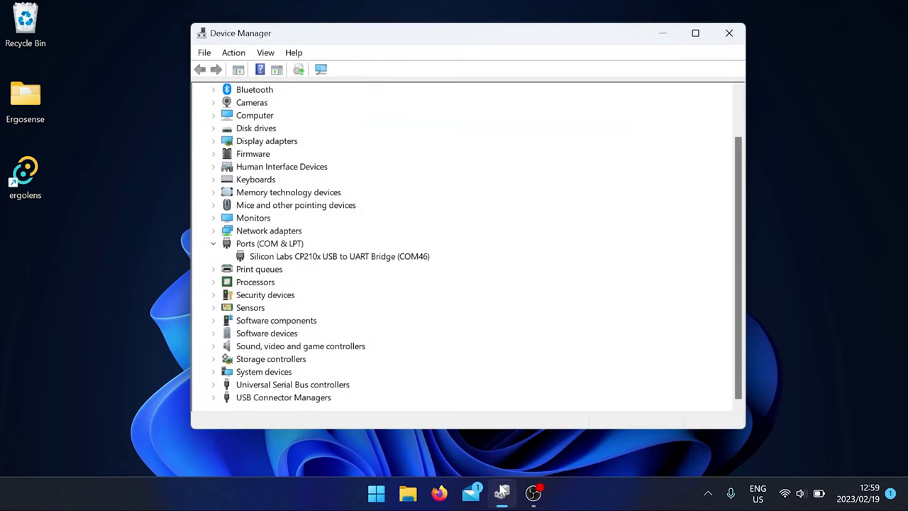
right_click(294, 258)
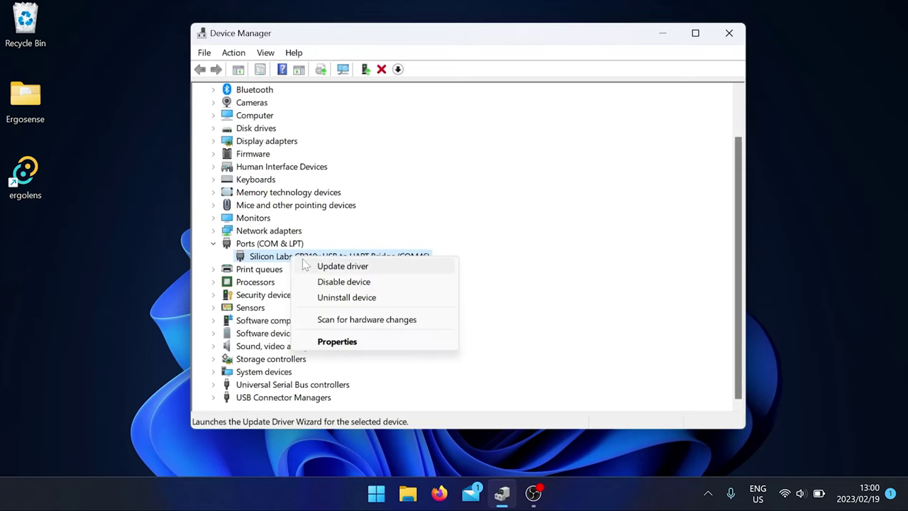
click(319, 268)
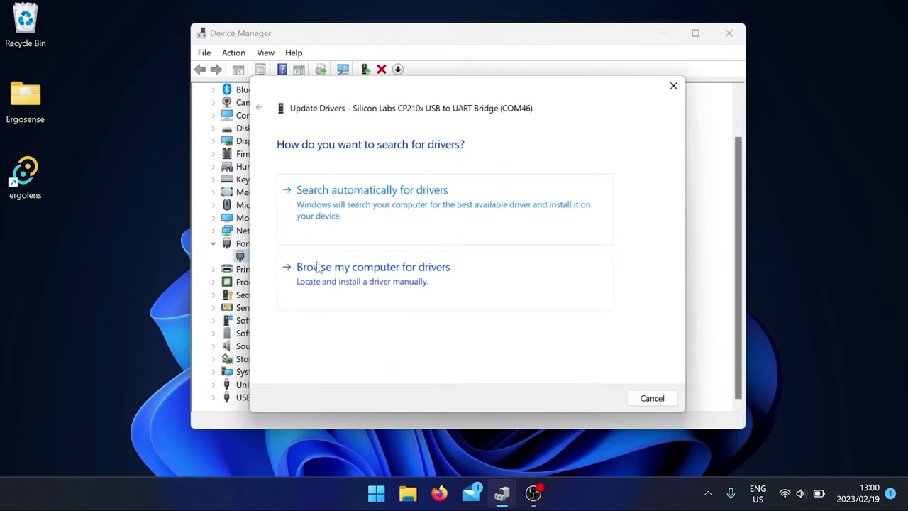
click(347, 279)
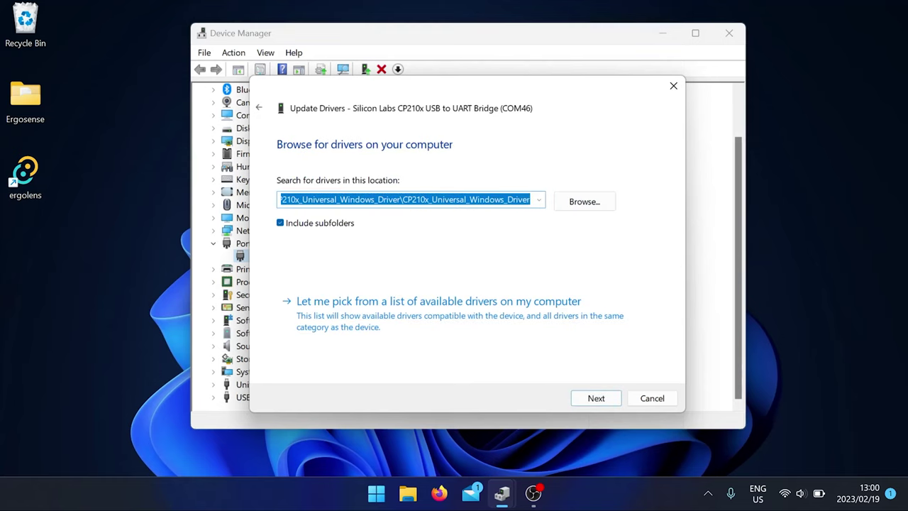
click(585, 201)
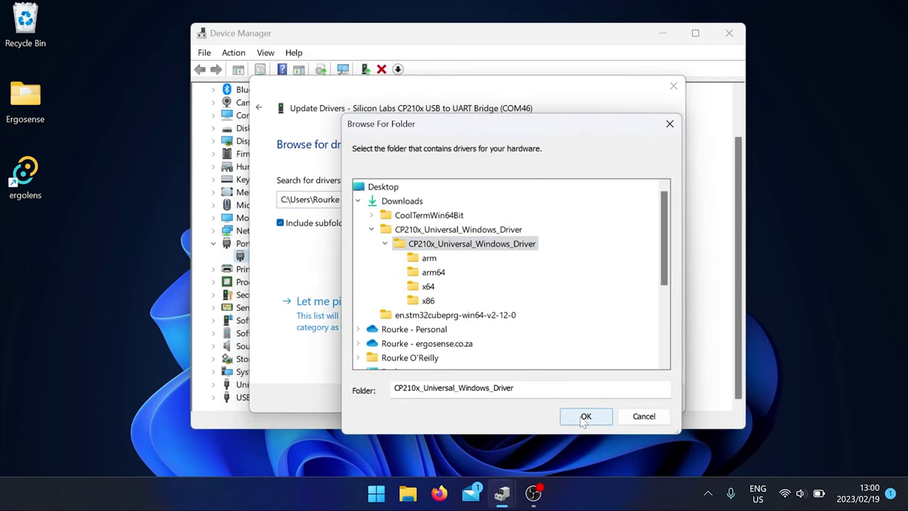
click(585, 416)
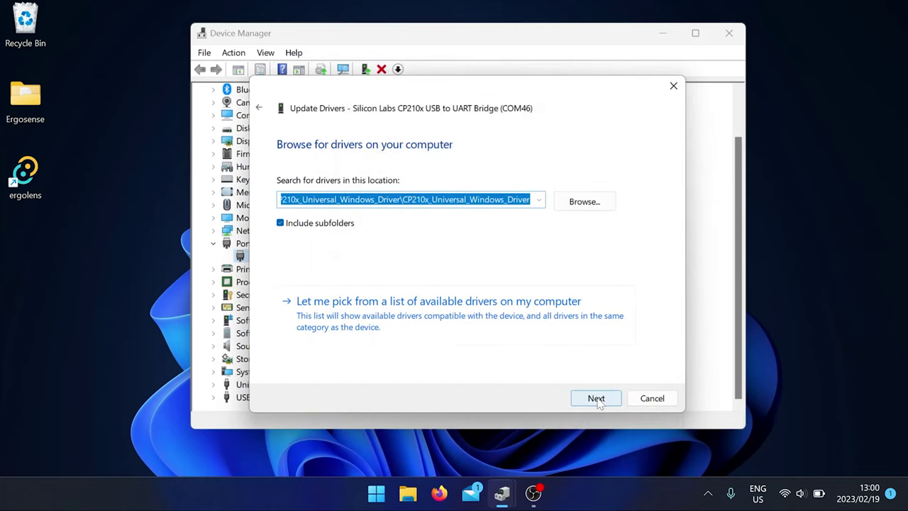
click(596, 398)
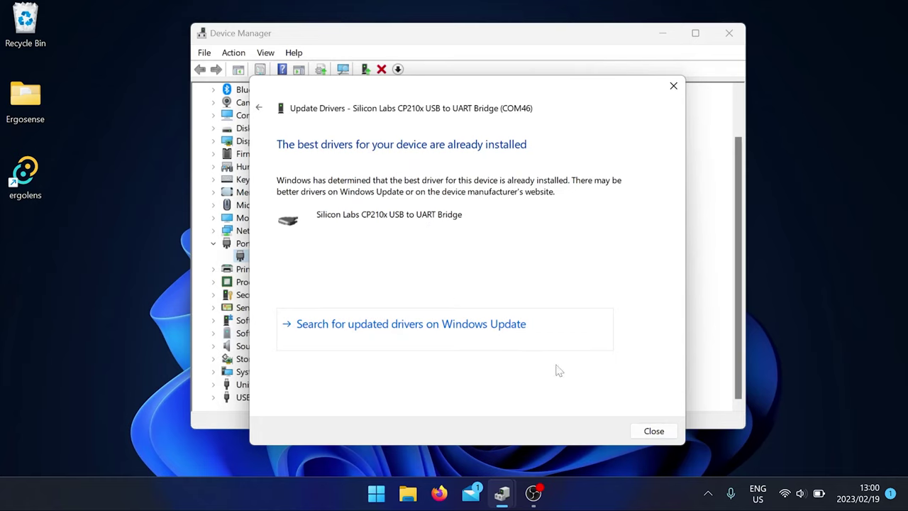
click(651, 431)
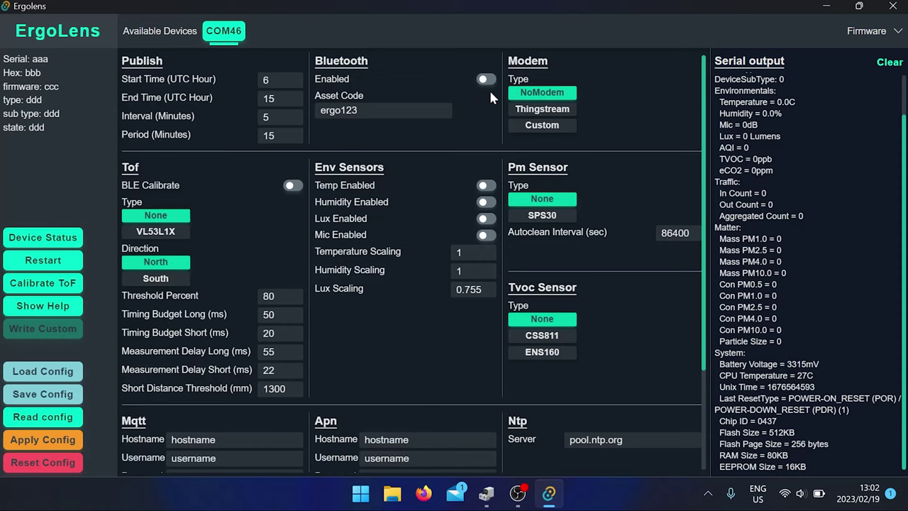
In ErgoLens, set the modem type to Thingstream and enable BLE calibration with the VL53L1X ToF sensor type.
click(532, 113)
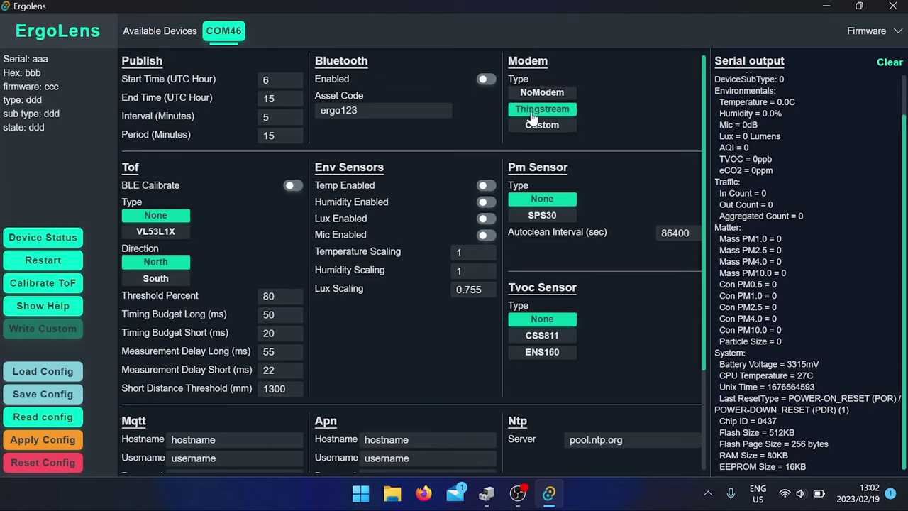
click(290, 186)
click(176, 242)
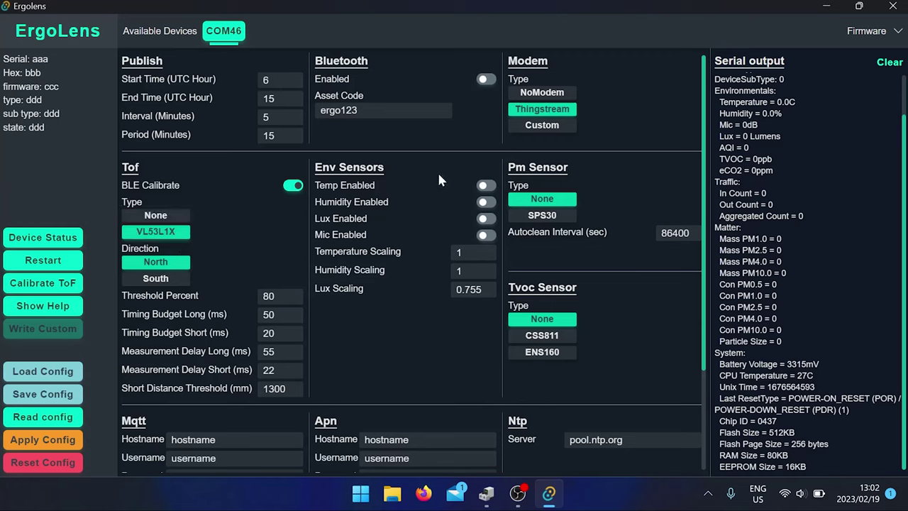
Enable the temperature, humidity, lux and mic environmental sensors.
click(487, 203)
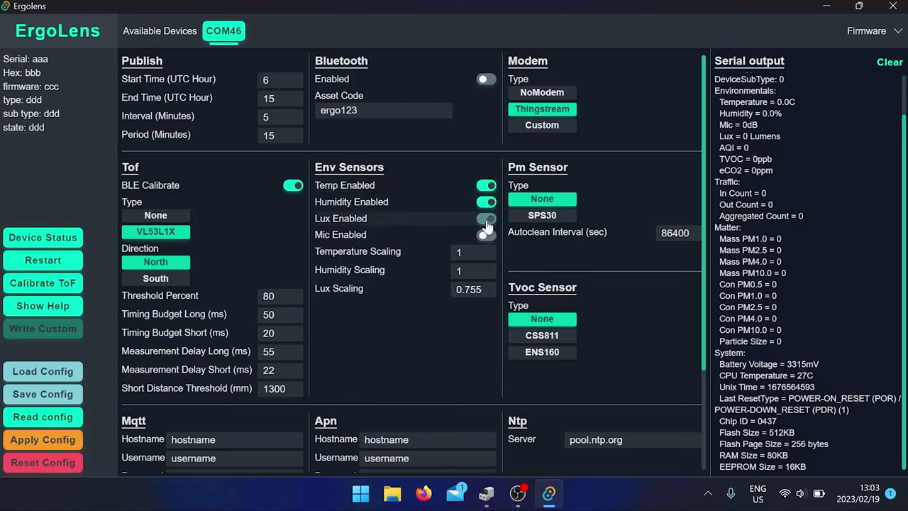
click(487, 222)
click(487, 237)
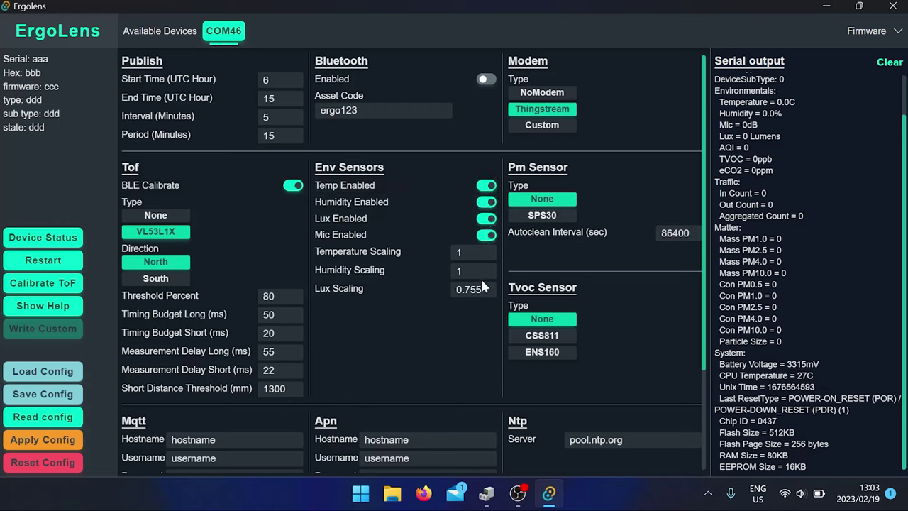
Set Lux Scaling to 1 and the TVOC sensor type to ENS160, with Bluetooth enabled.
click(485, 288)
text(1)
click(519, 354)
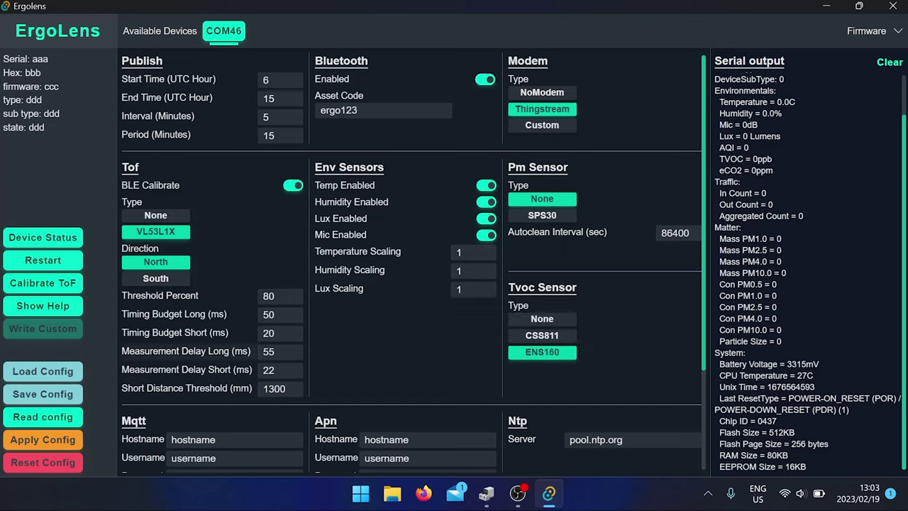
Save the configuration to the Desktop as abacus in JSON format and apply it to the device.
click(48, 396)
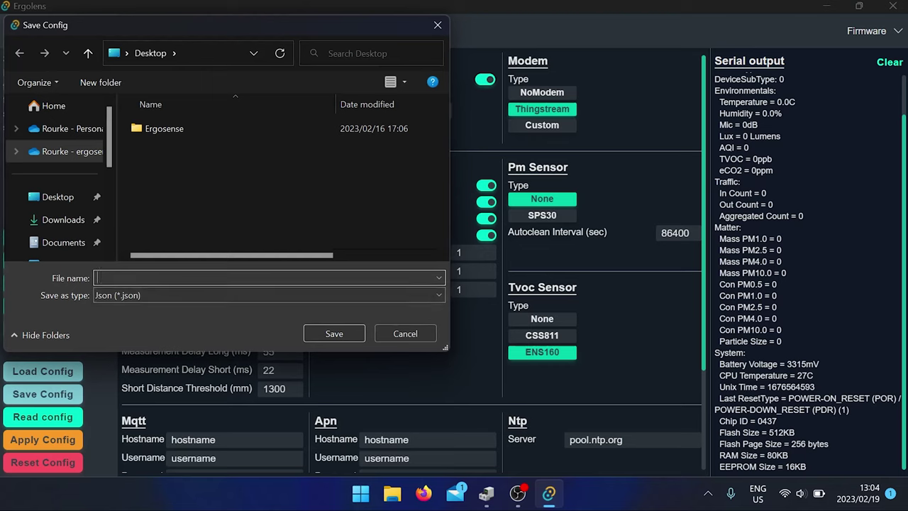
text(abacus)
click(343, 332)
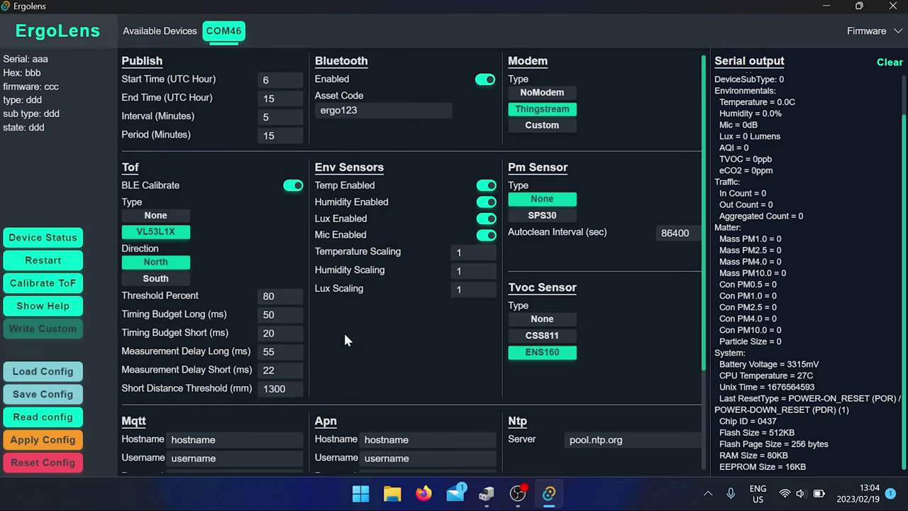
click(59, 439)
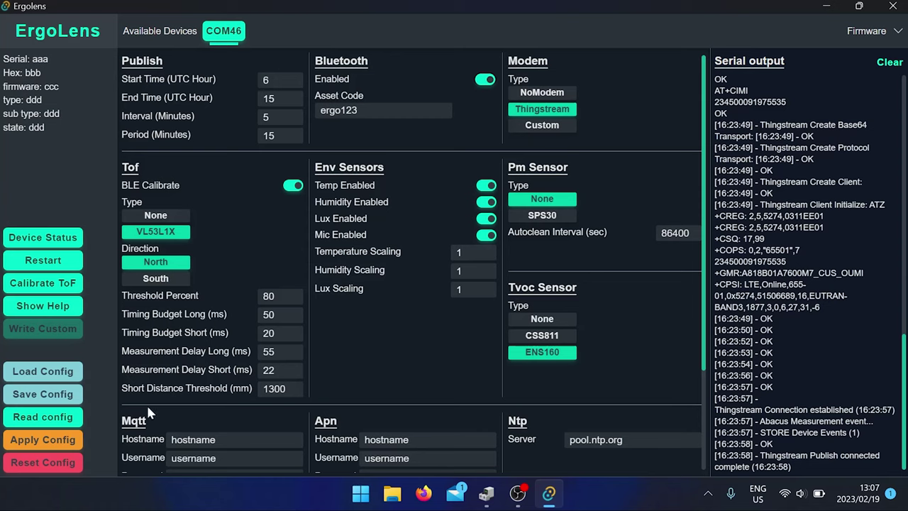
Calibrate the ToF sensor, and apply the configuration with the ToF direction set to South.
click(48, 284)
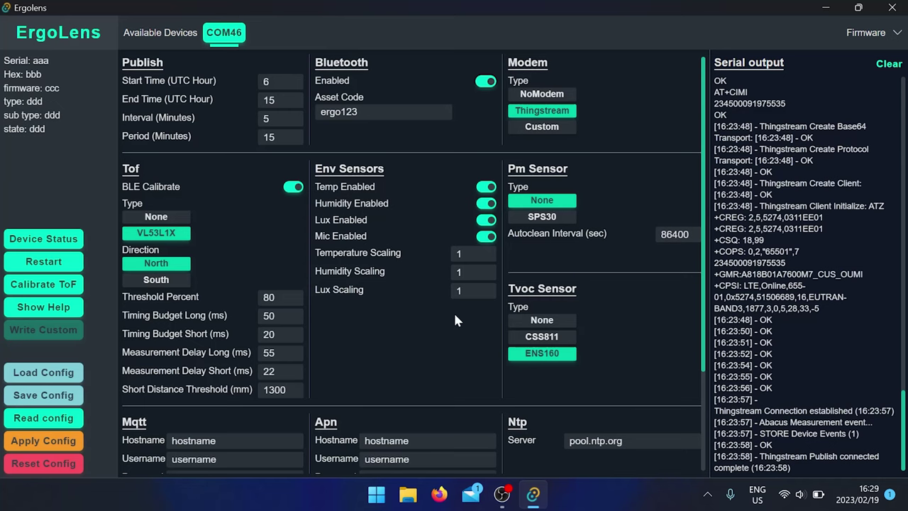
click(149, 282)
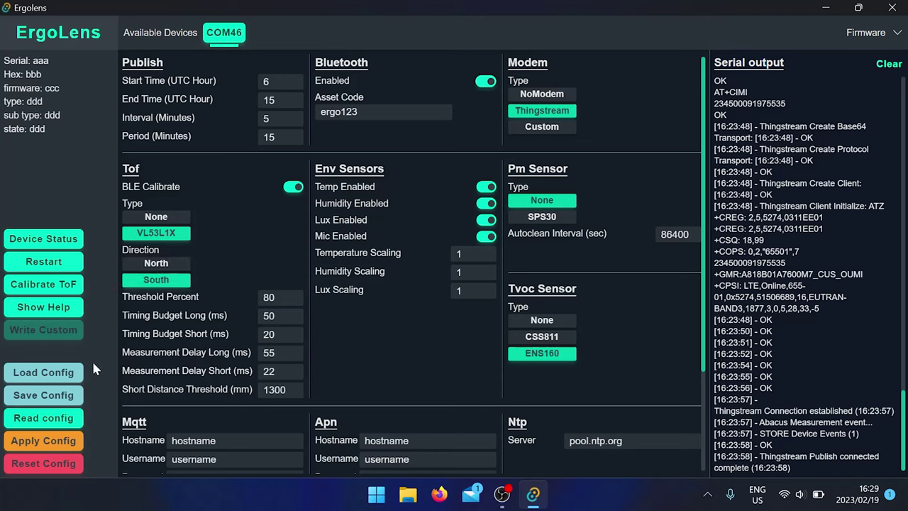
click(62, 441)
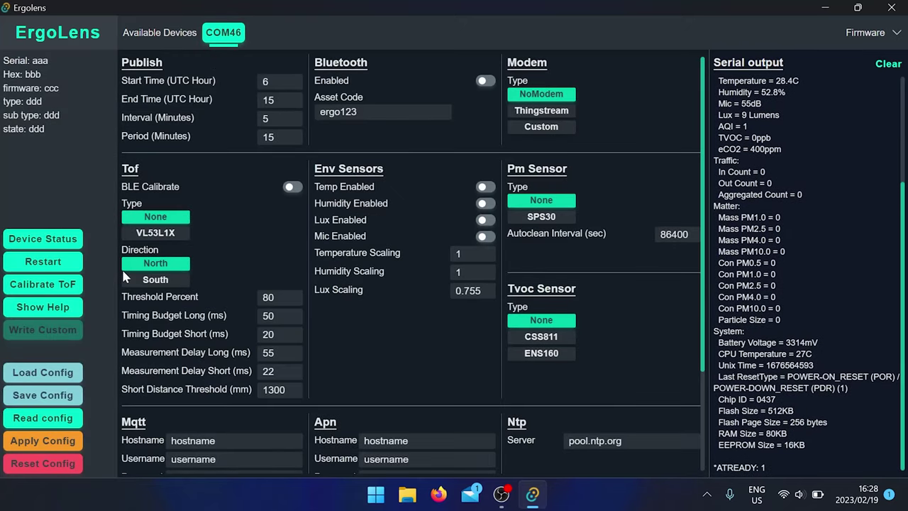
Load the abacus.json configuration from the Desktop and apply it to the device.
click(42, 372)
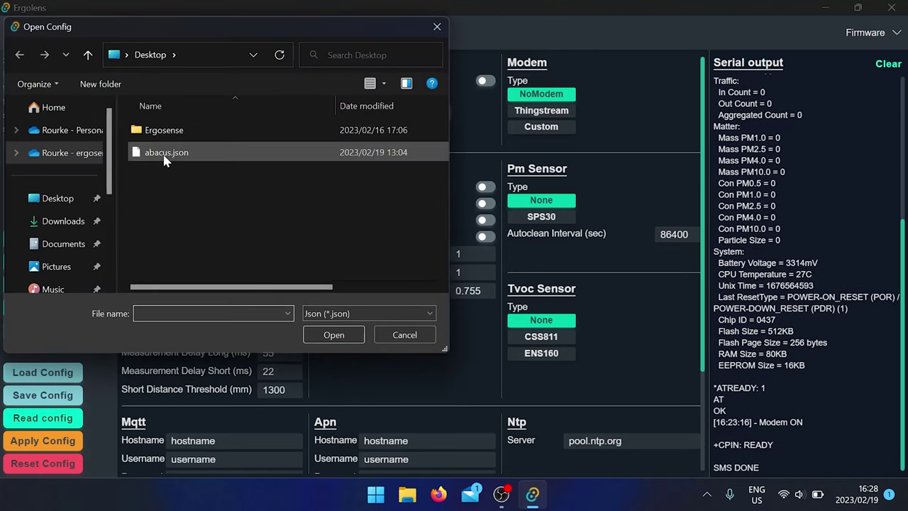
double_click(164, 158)
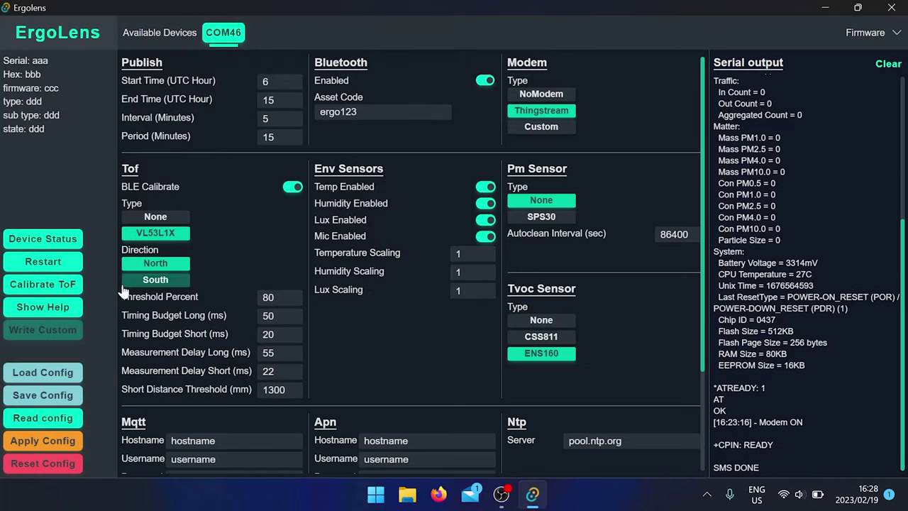
click(61, 442)
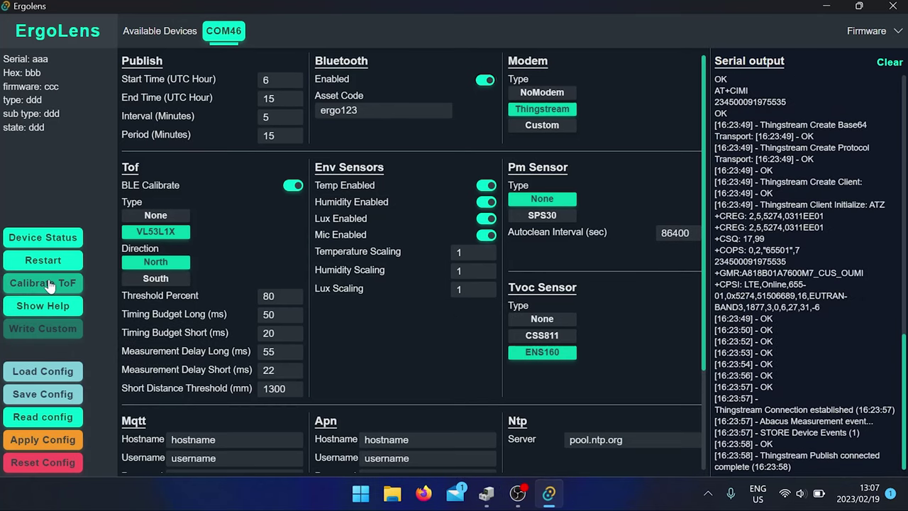
Run the ToF calibration on the connected device.
click(50, 283)
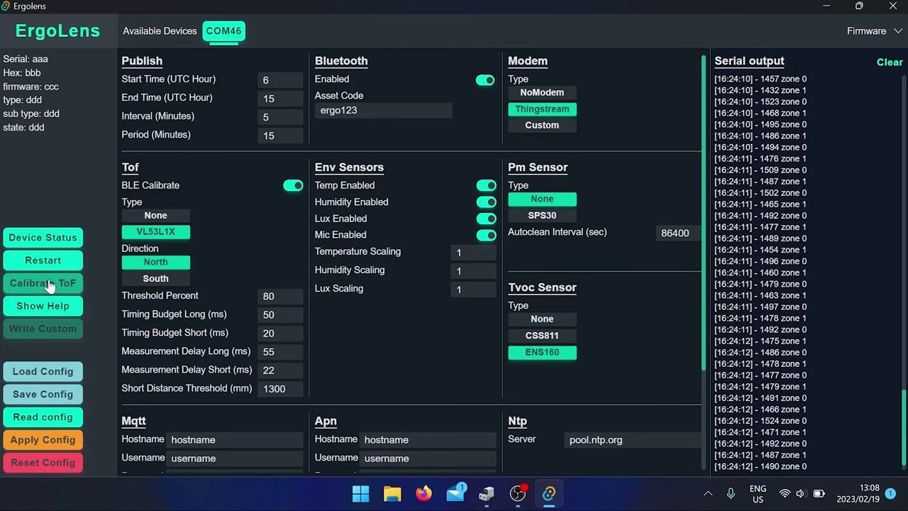
click(48, 283)
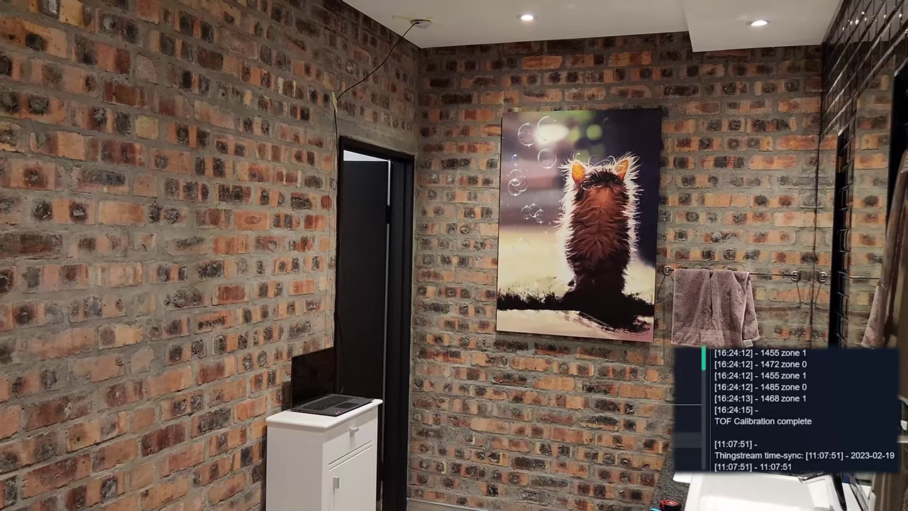